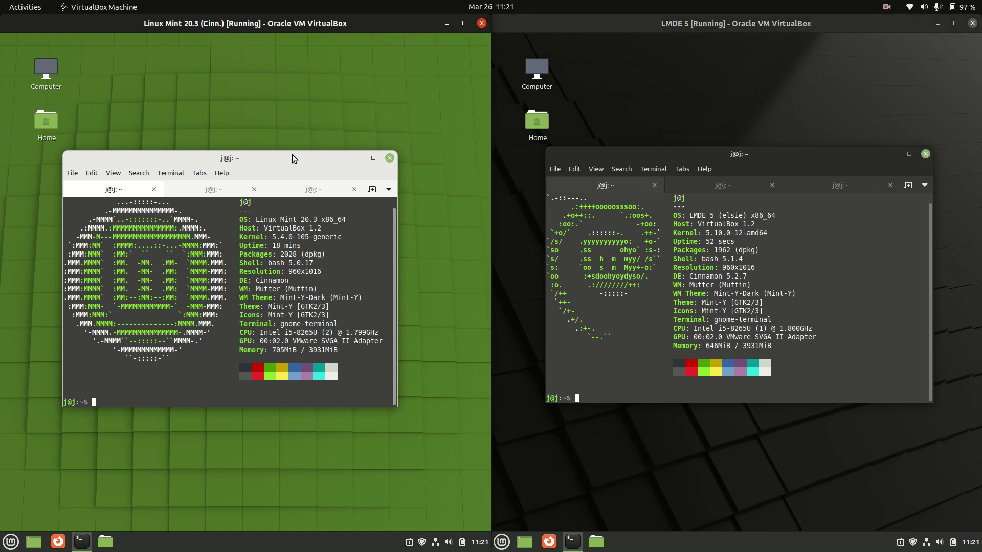
Step: Align the Mint and LMDE neofetch terminal windows, then minimize both to bare the desktops
drag(298, 154, 317, 159)
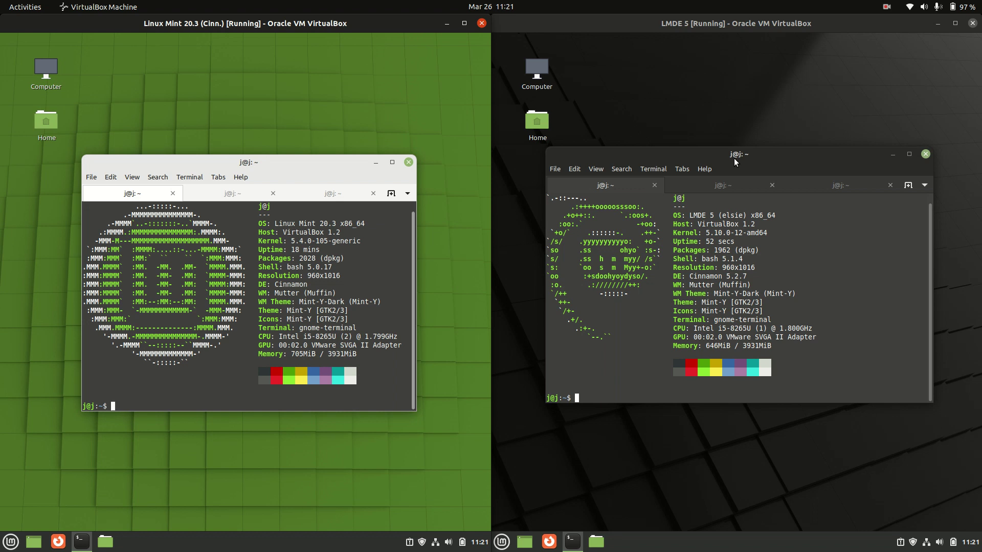
drag(734, 158, 736, 164)
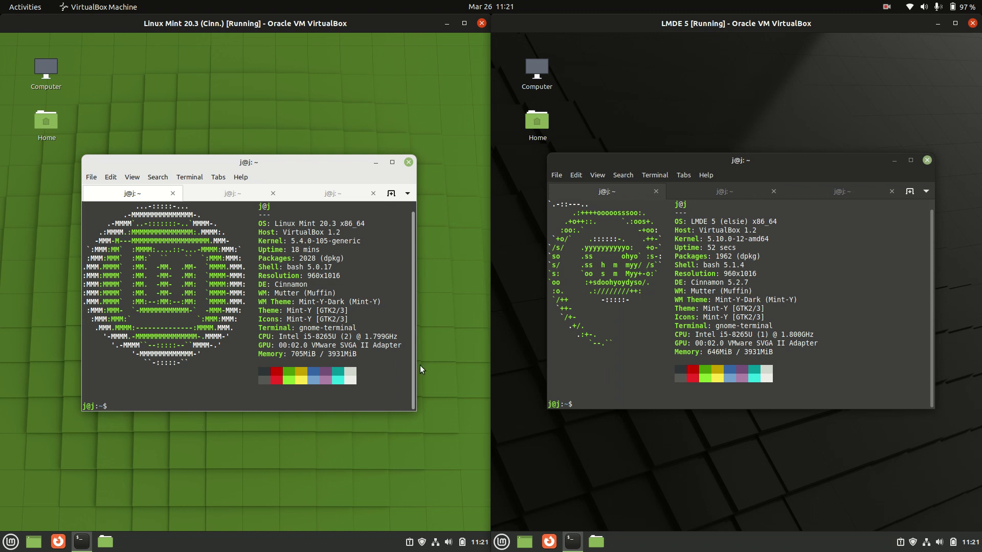
drag(724, 160, 731, 194)
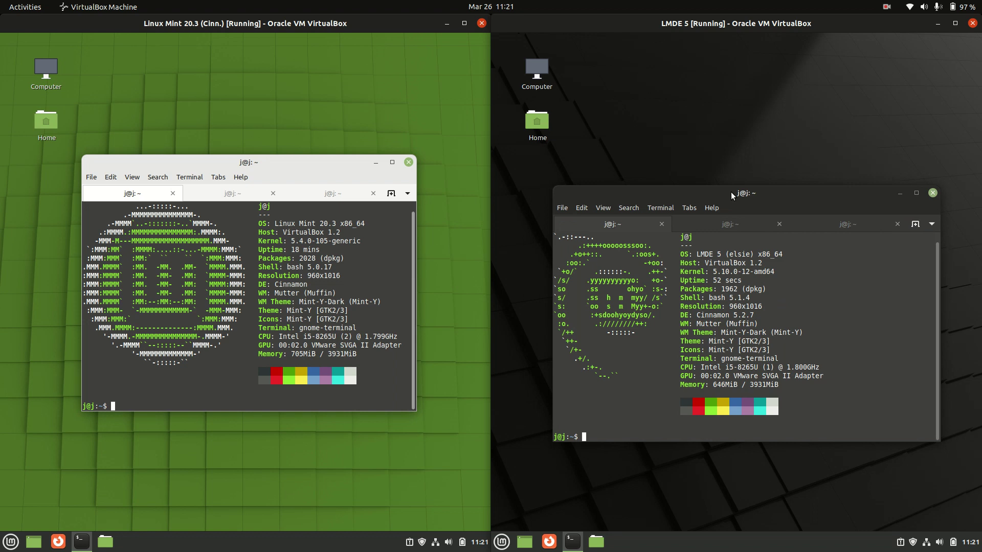
mouse_move(269, 165)
mouse_down()
mouse_move(255, 161)
mouse_move(256, 179)
mouse_up()
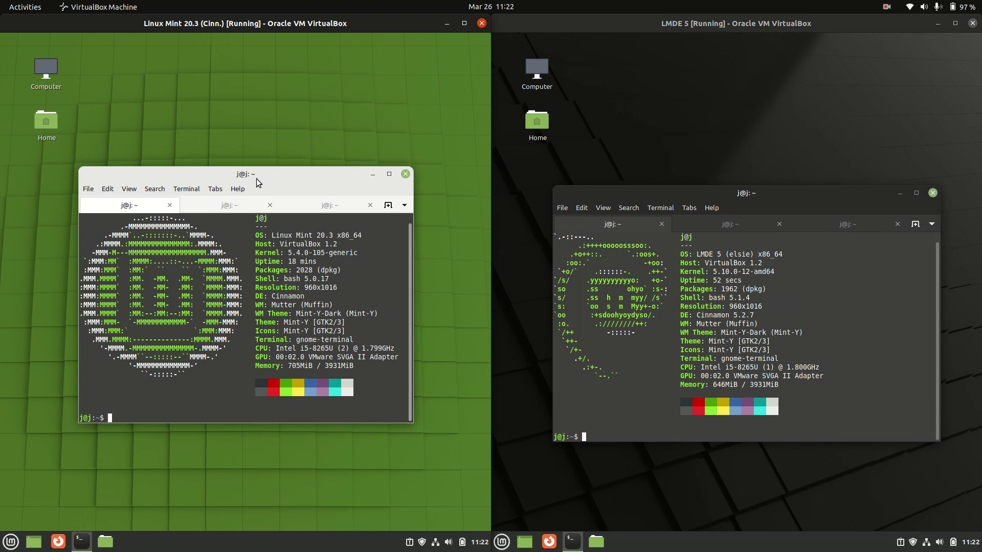
drag(256, 179, 260, 157)
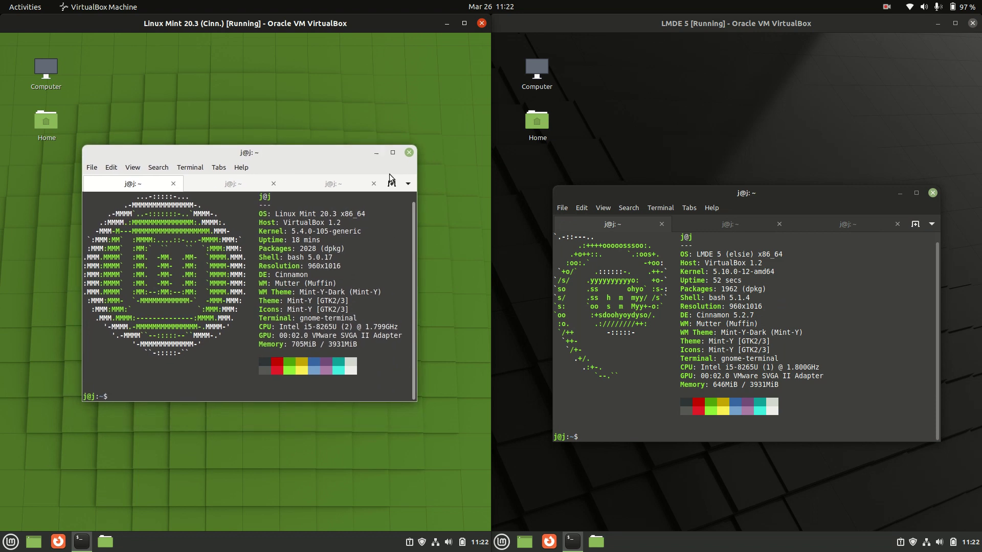
click(377, 152)
click(900, 193)
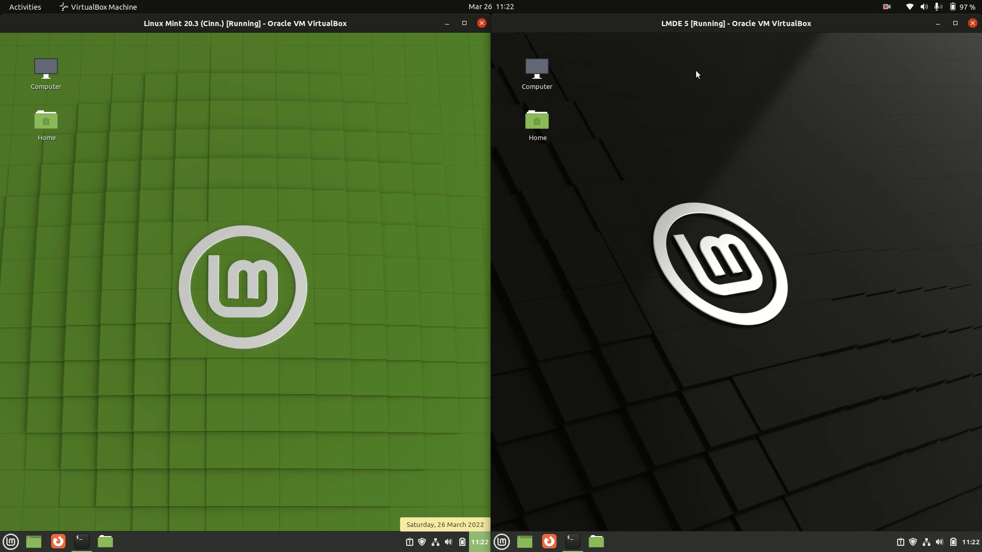
click(503, 543)
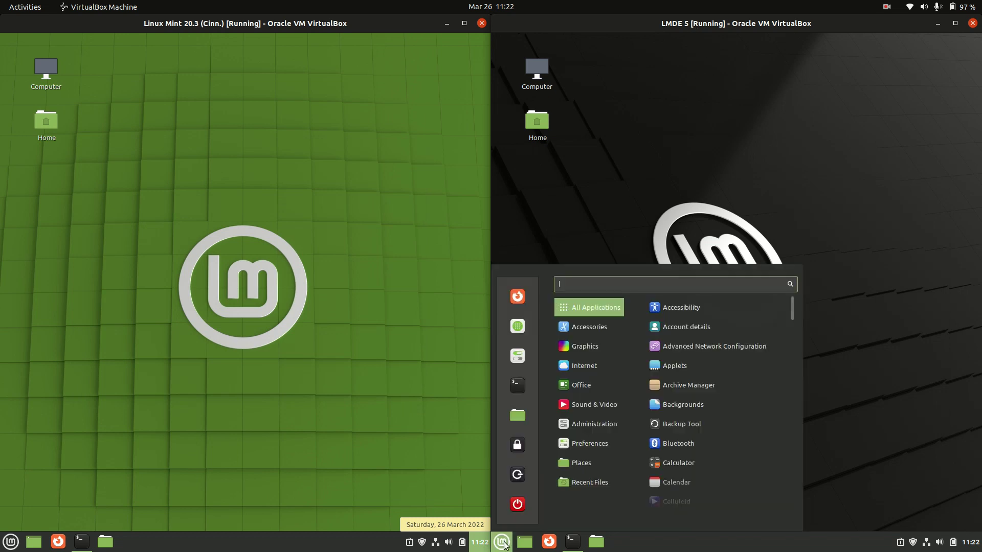
click(2, 548)
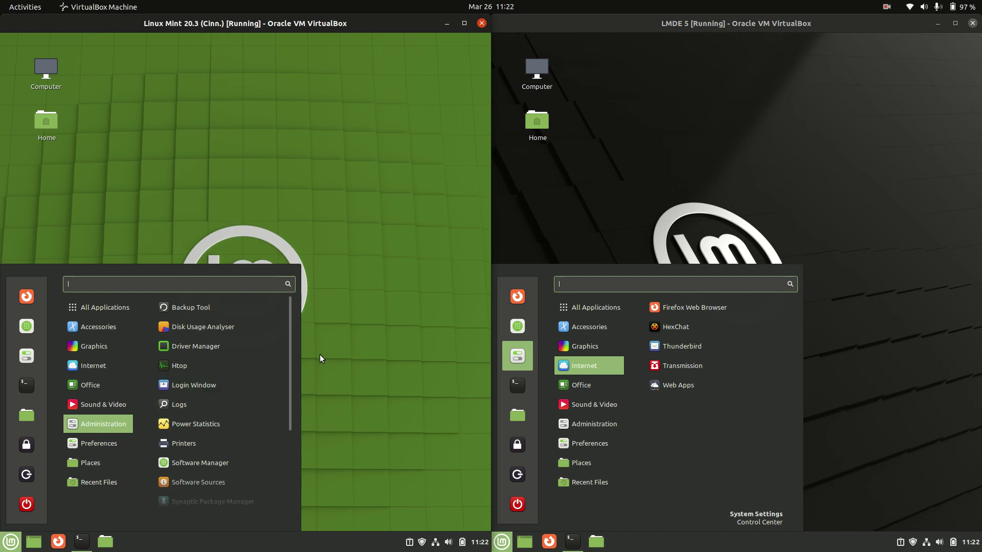
click(335, 312)
click(840, 161)
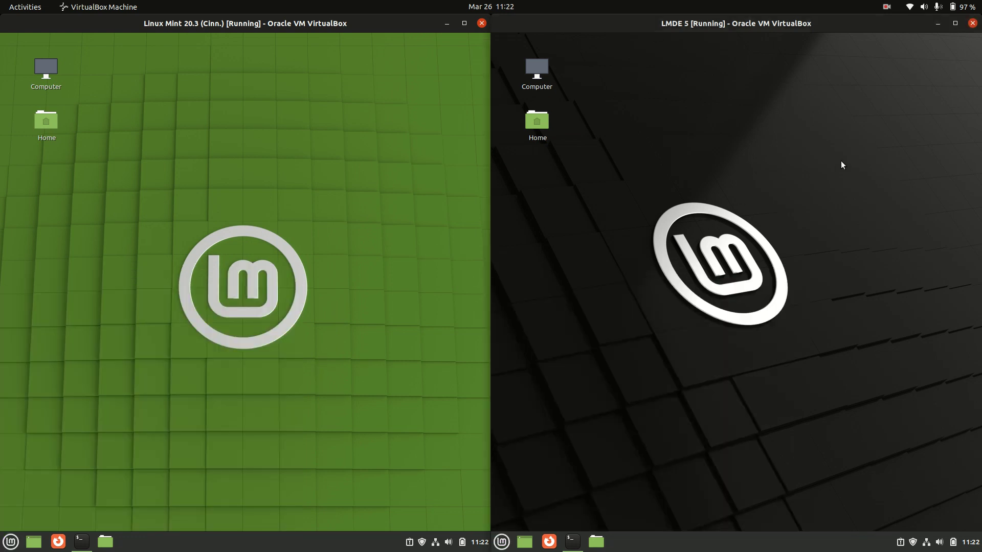
right_click(844, 156)
right_click(325, 140)
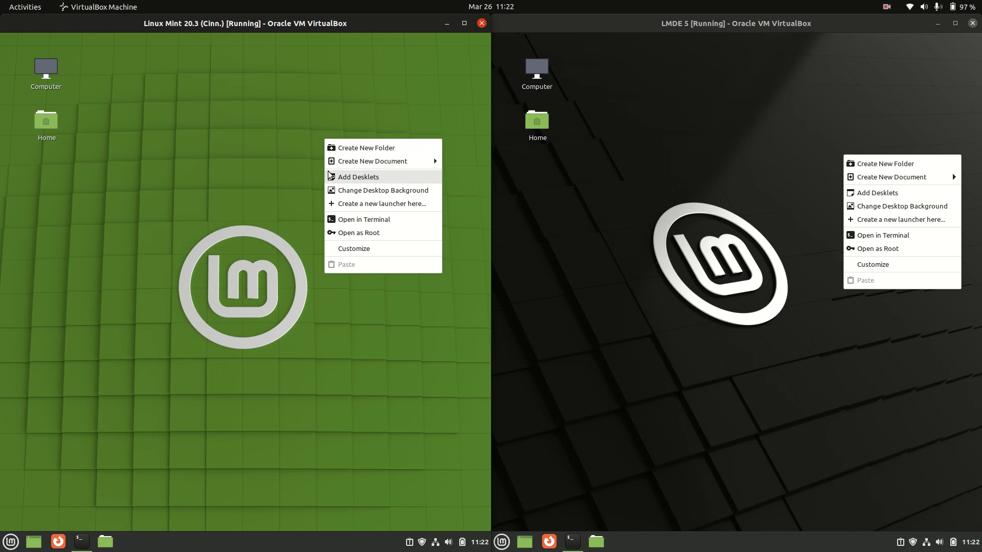
click(234, 164)
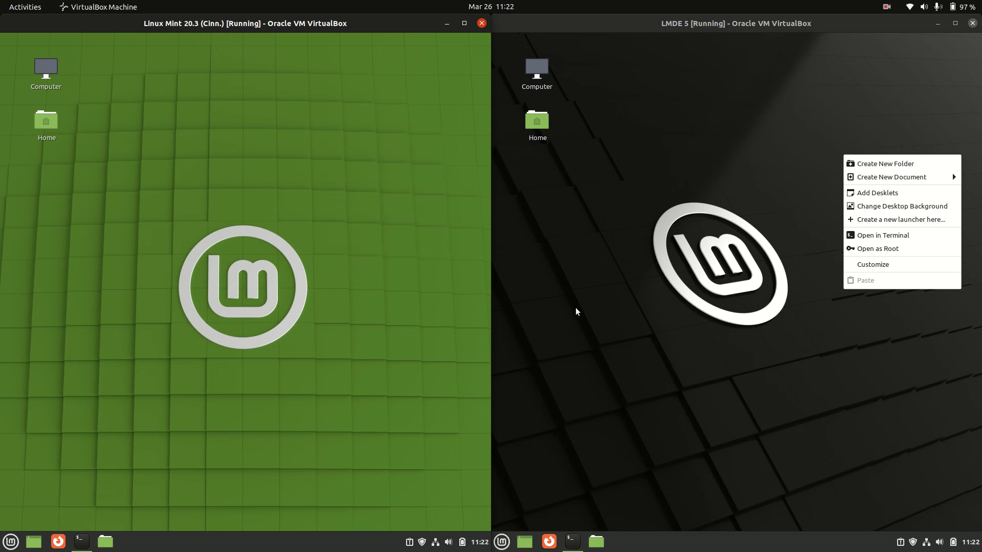
click(576, 309)
click(597, 541)
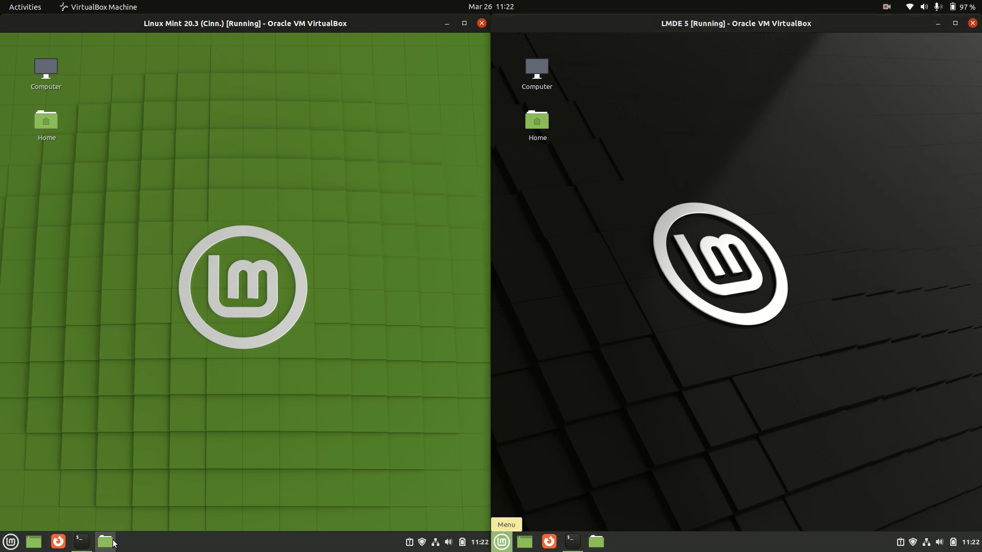
click(109, 543)
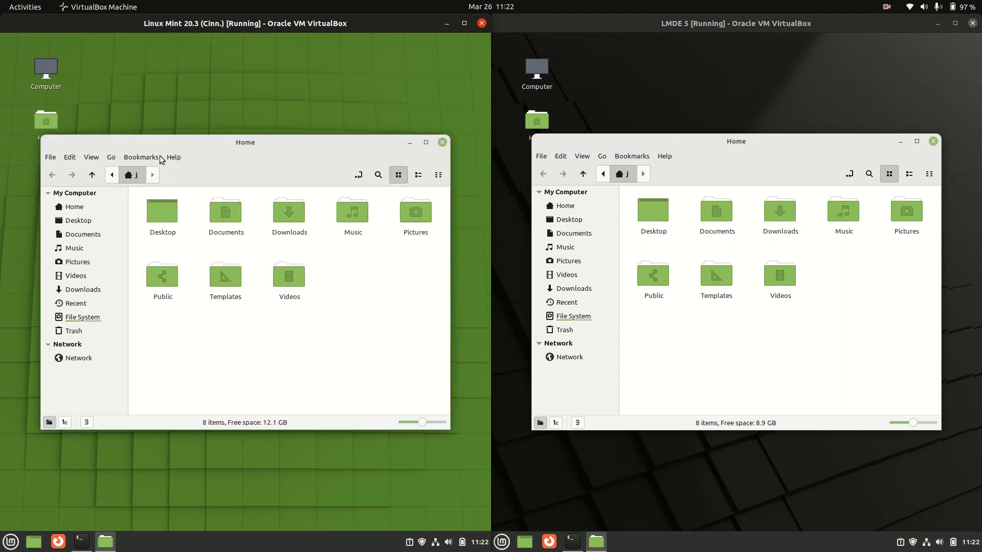
drag(208, 138, 205, 128)
click(171, 147)
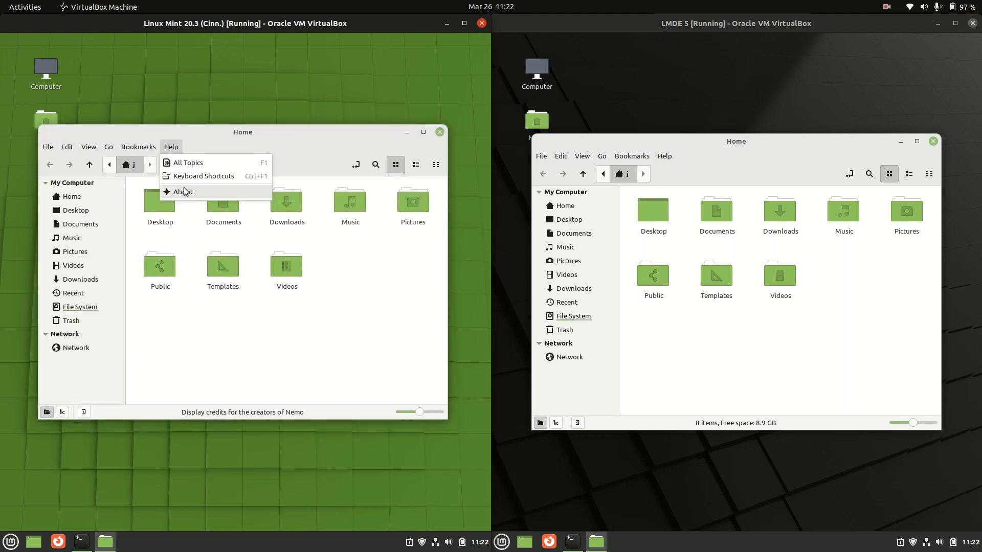
click(182, 191)
click(665, 156)
click(673, 201)
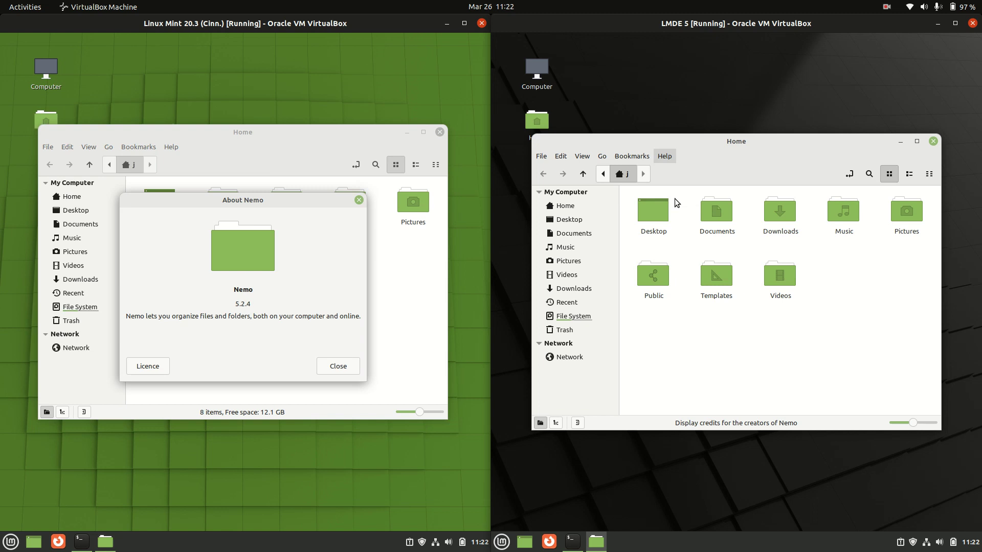
drag(235, 304, 259, 303)
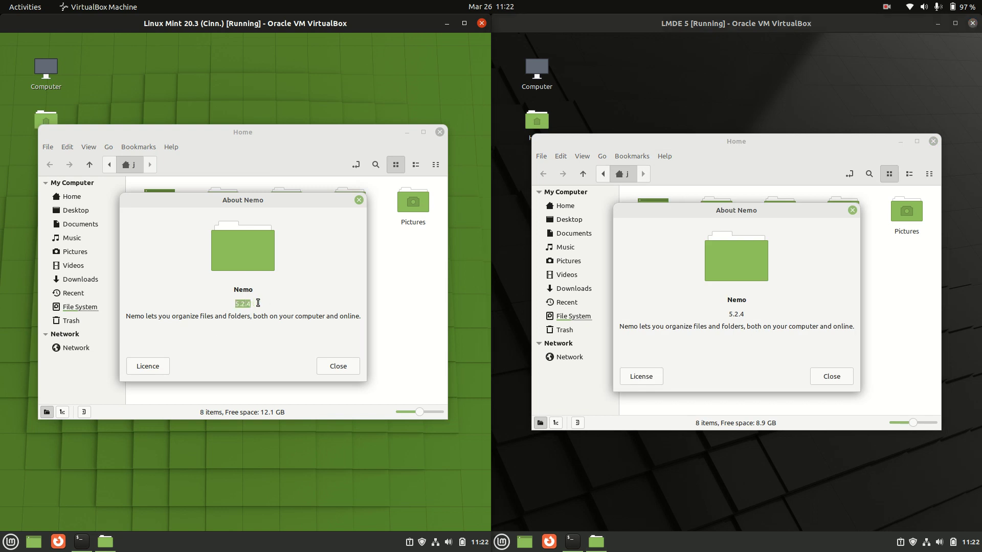
click(341, 366)
click(440, 132)
click(852, 210)
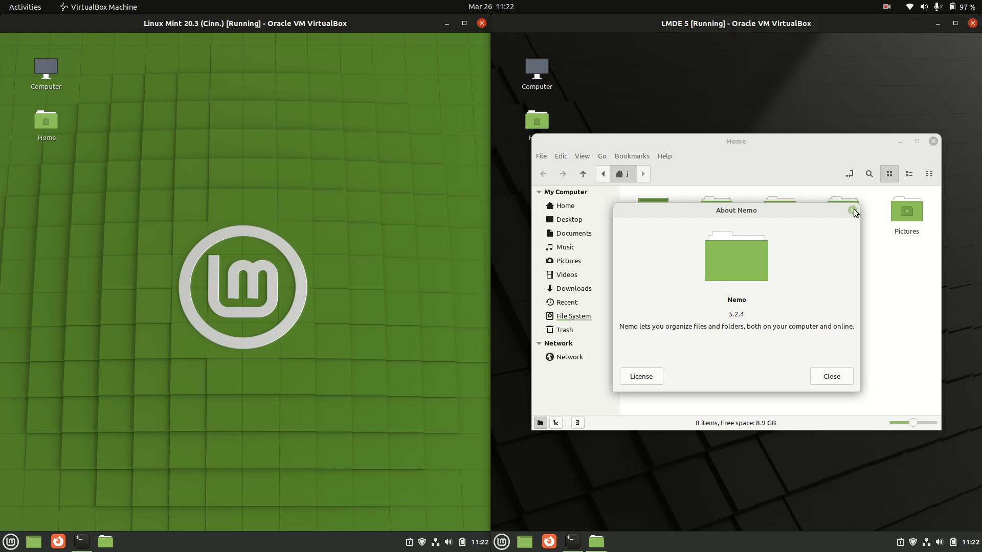
click(933, 141)
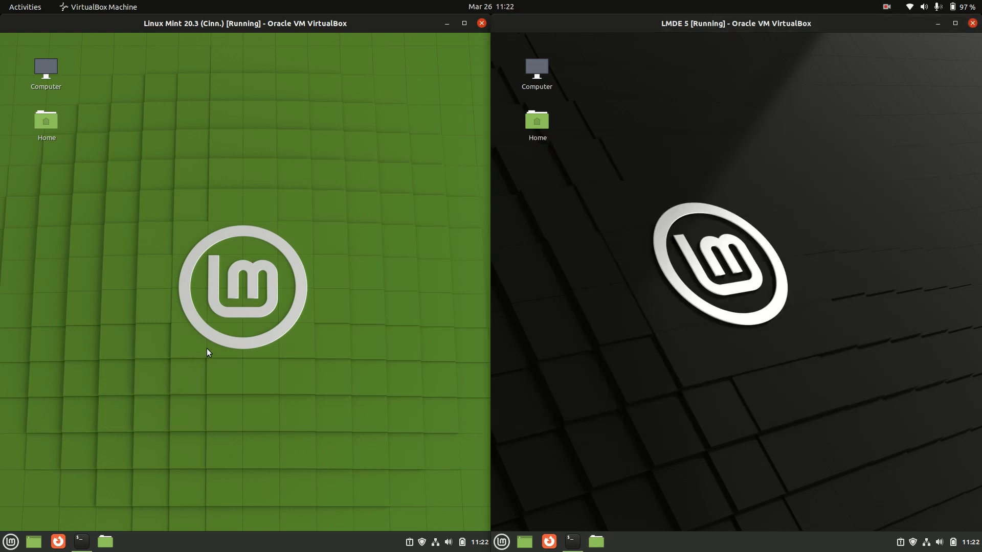
Step: Restore both neofetch terminals and highlight the OS names 'Linux Mint 20.3' and 'LMDE 5'
click(74, 541)
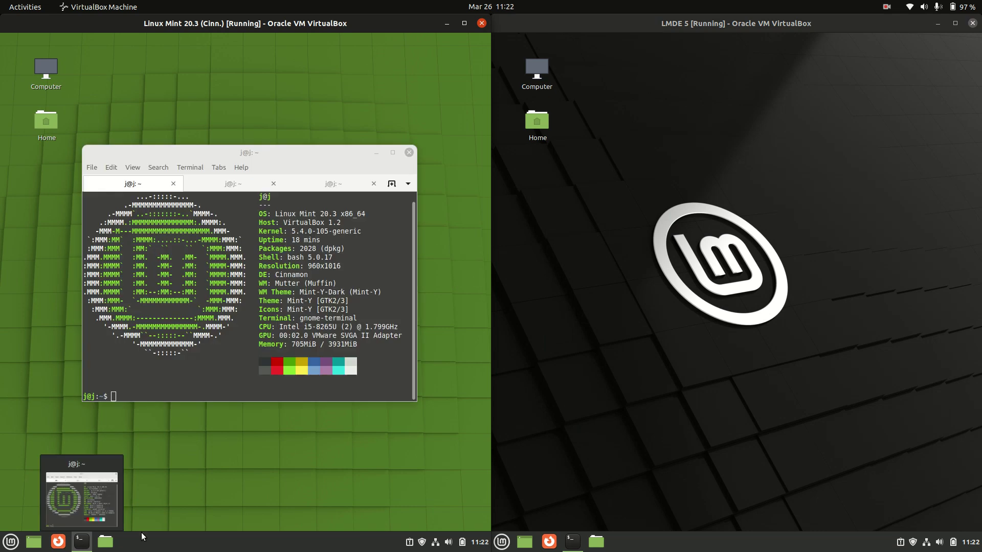
click(572, 542)
drag(292, 158, 295, 168)
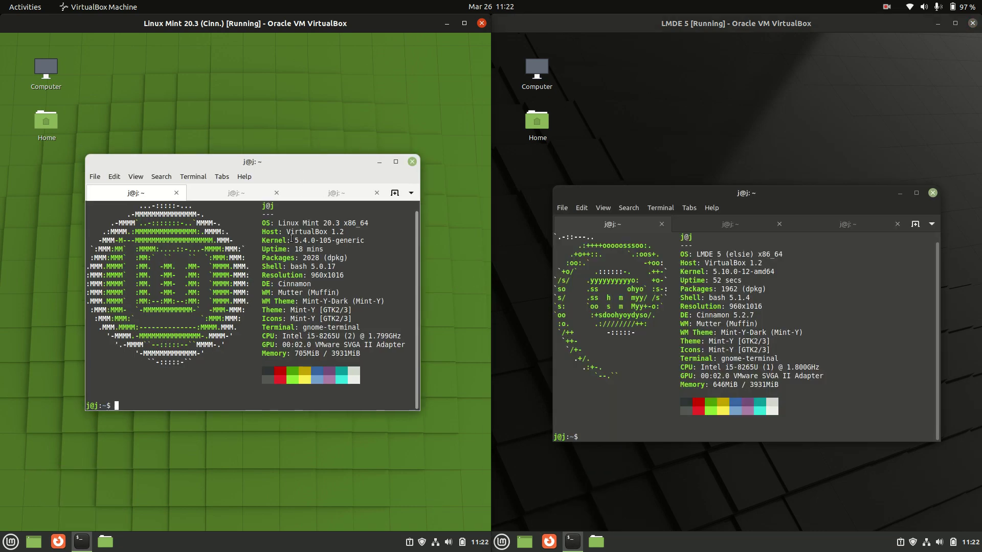
triple_click(275, 223)
click(275, 223)
drag(290, 223, 413, 223)
drag(693, 254, 729, 252)
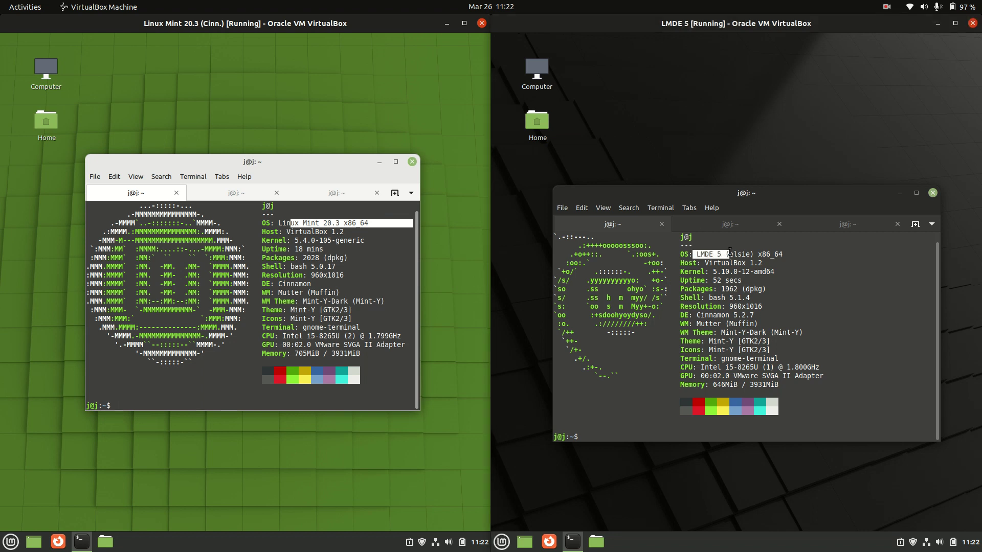
click(306, 239)
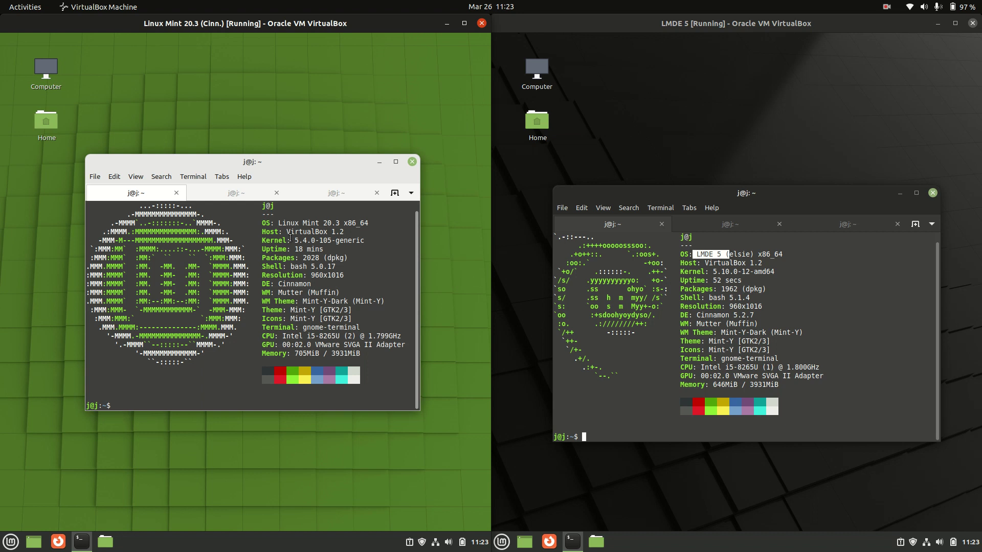
Step: Highlight Mint's kernel version 5.4.0-105-generic, then reposition the LMDE terminal window
drag(282, 170, 286, 191)
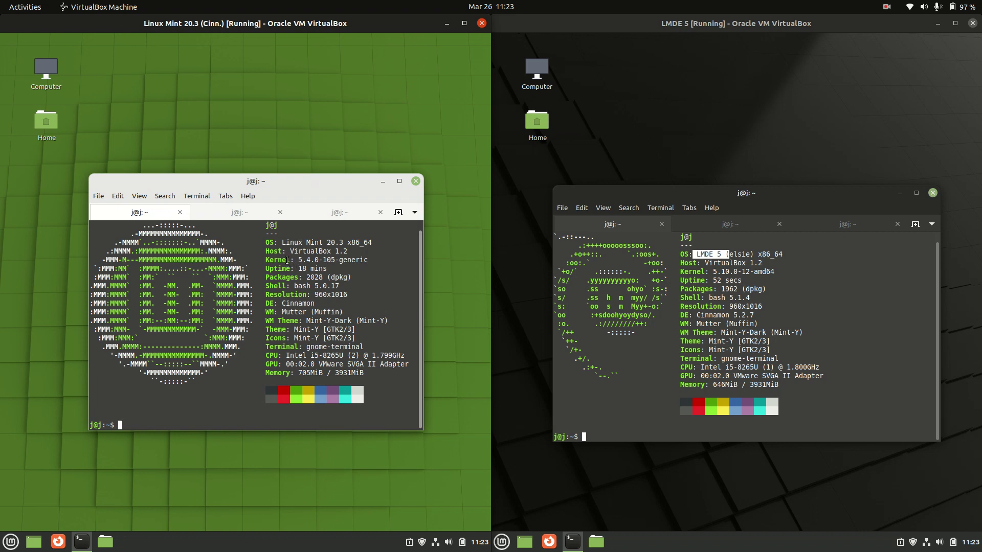
triple_click(321, 256)
click(292, 259)
mouse_move(295, 260)
mouse_down()
mouse_move(330, 261)
mouse_move(314, 259)
mouse_up()
double_click(314, 260)
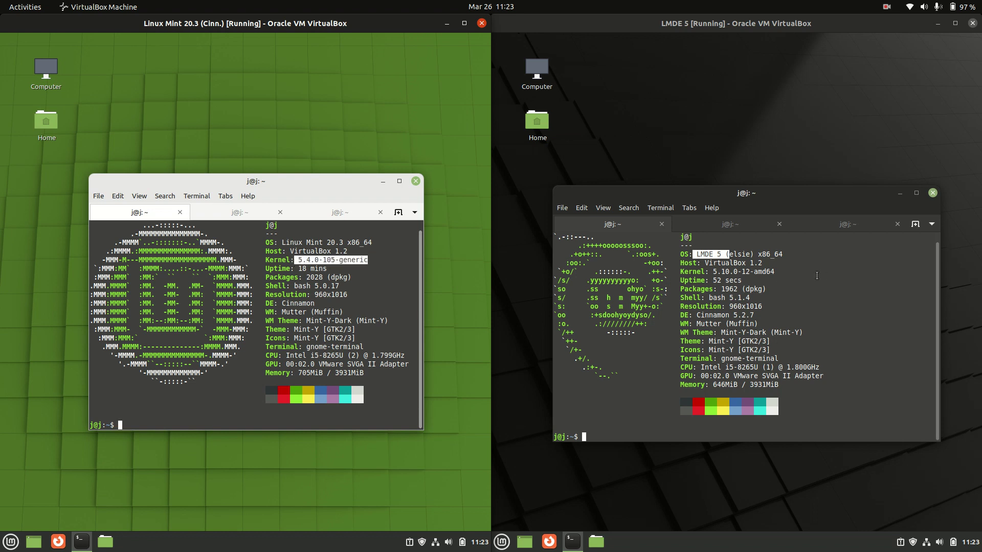
click(718, 273)
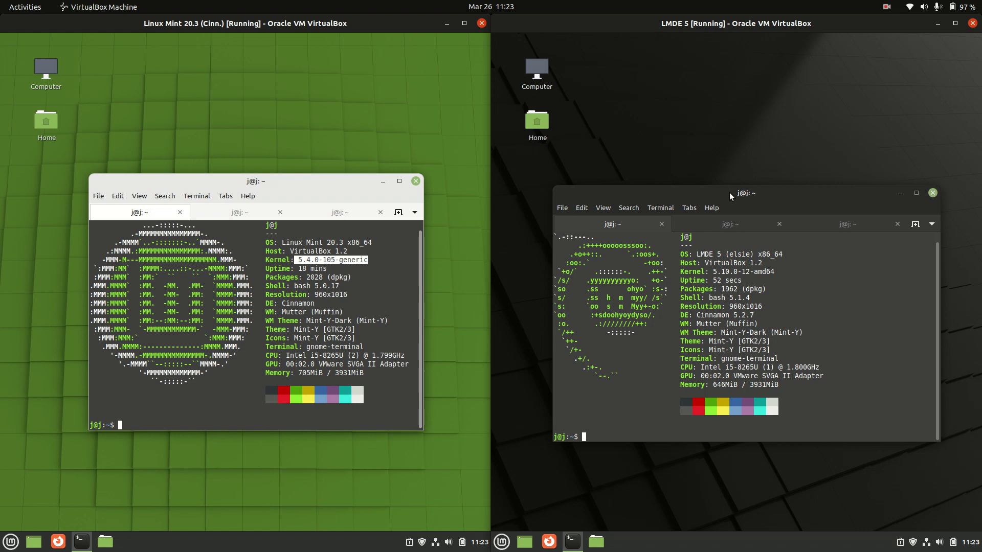
drag(732, 196, 720, 182)
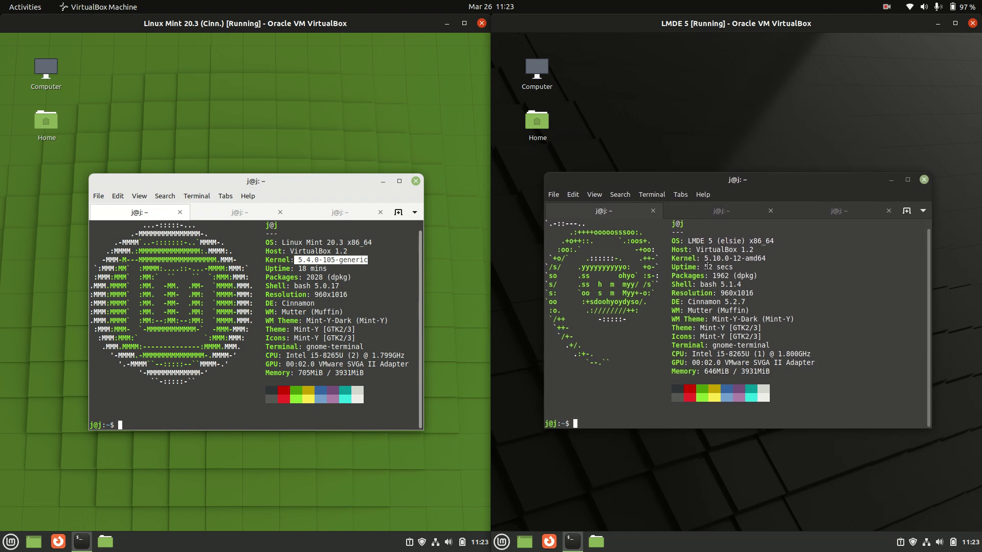
Step: Line up the Mint and LMDE neofetch windows side by side
drag(704, 258, 709, 259)
drag(739, 178, 742, 188)
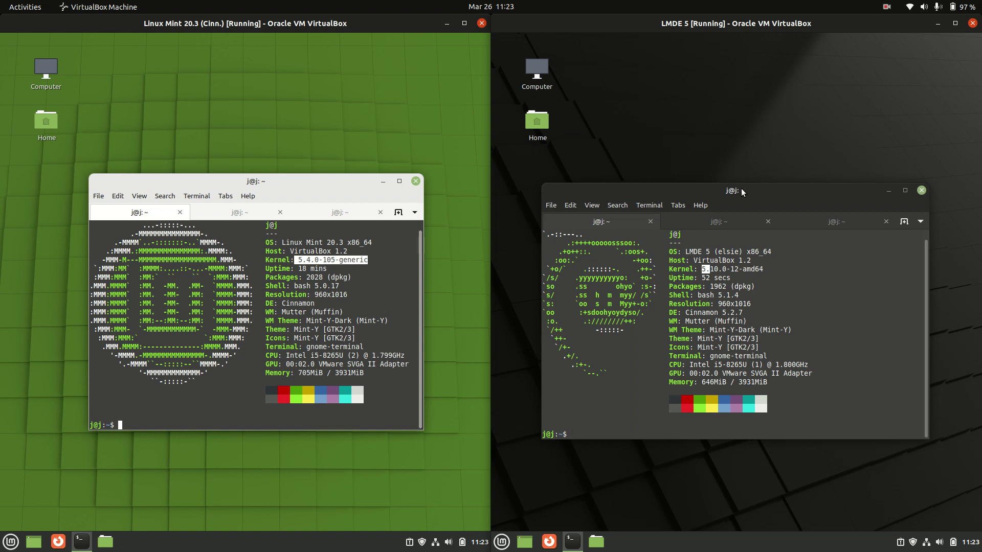
drag(741, 188, 749, 168)
drag(280, 181, 278, 166)
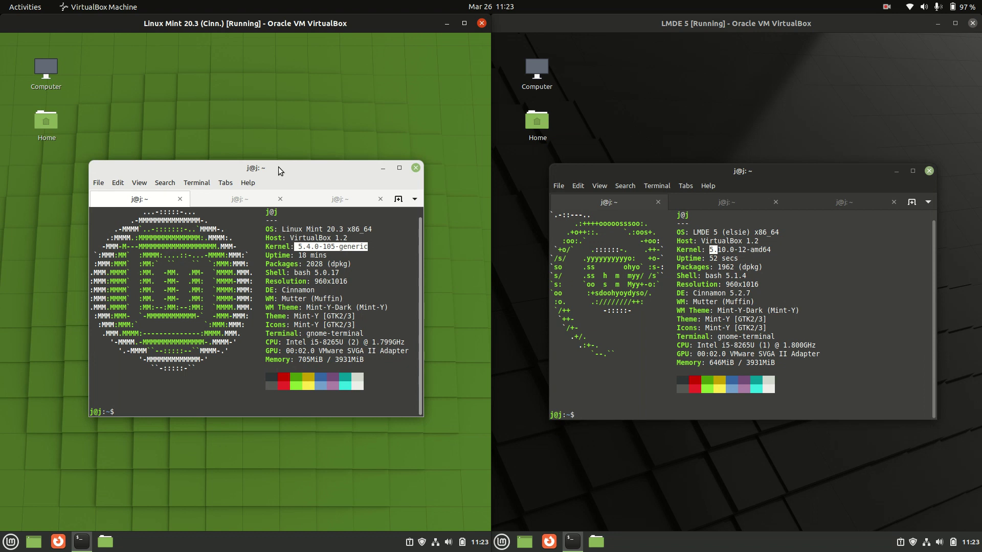
drag(288, 168, 265, 149)
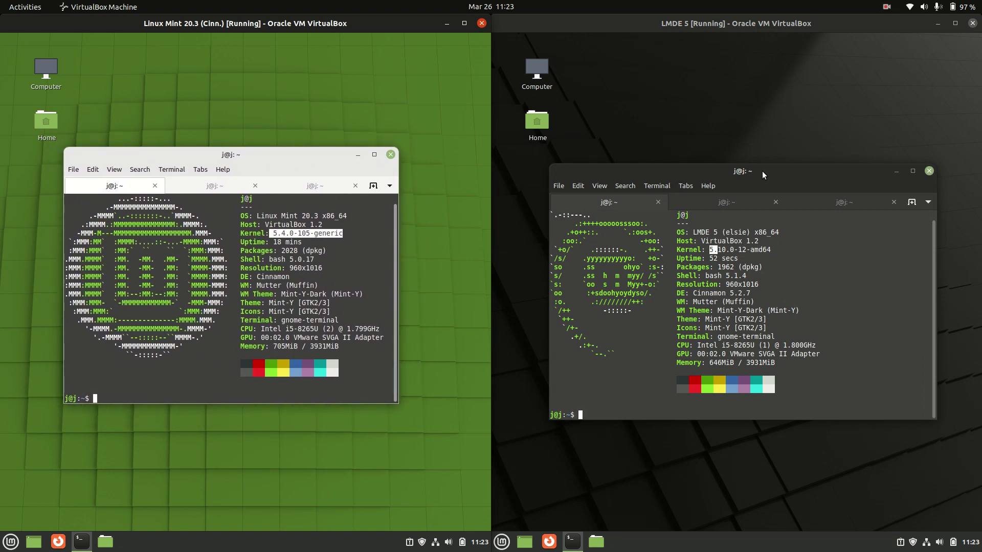
drag(762, 171, 774, 155)
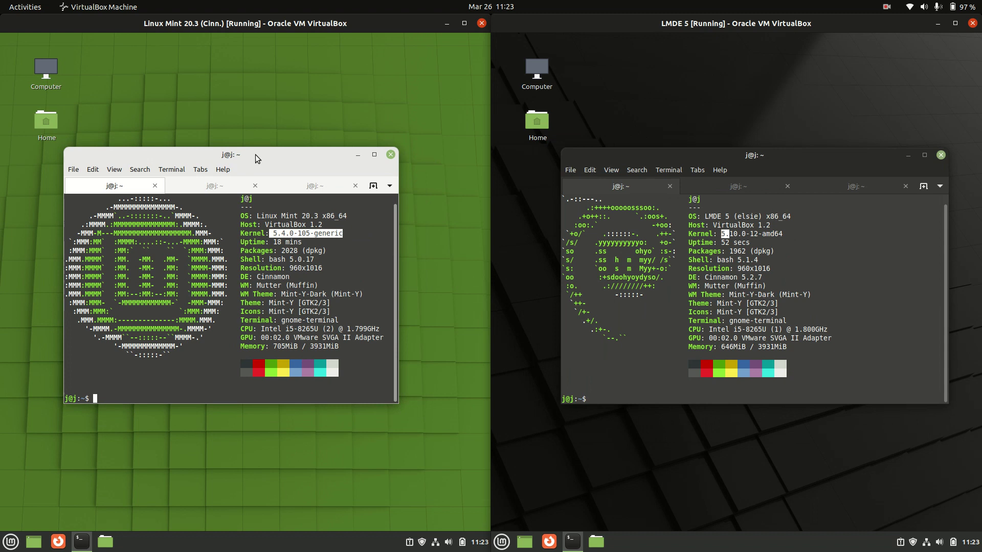
drag(253, 154, 296, 167)
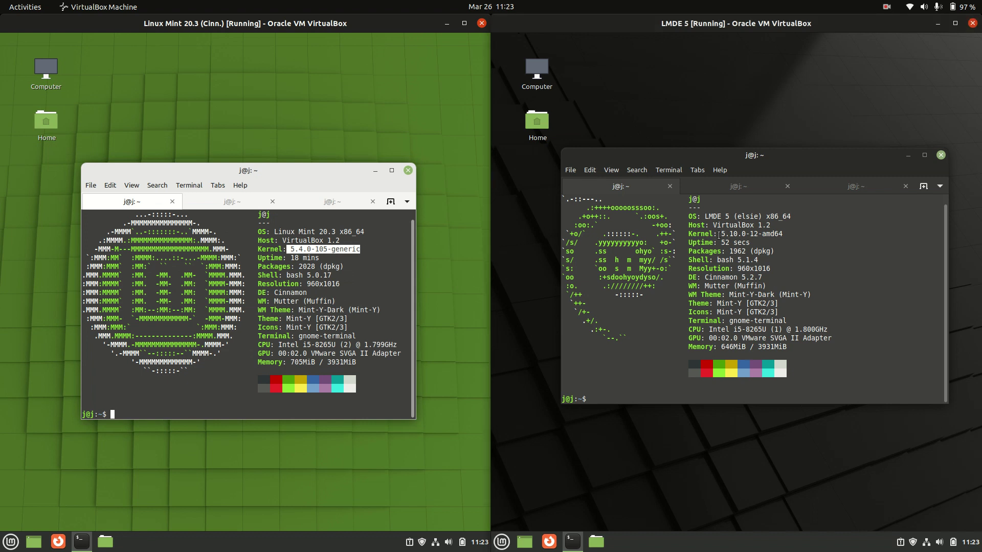
Step: Highlight LMDE's host and kernel values and both Cinnamon desktop lines, including LMDE's 5.2.7
drag(727, 251, 758, 225)
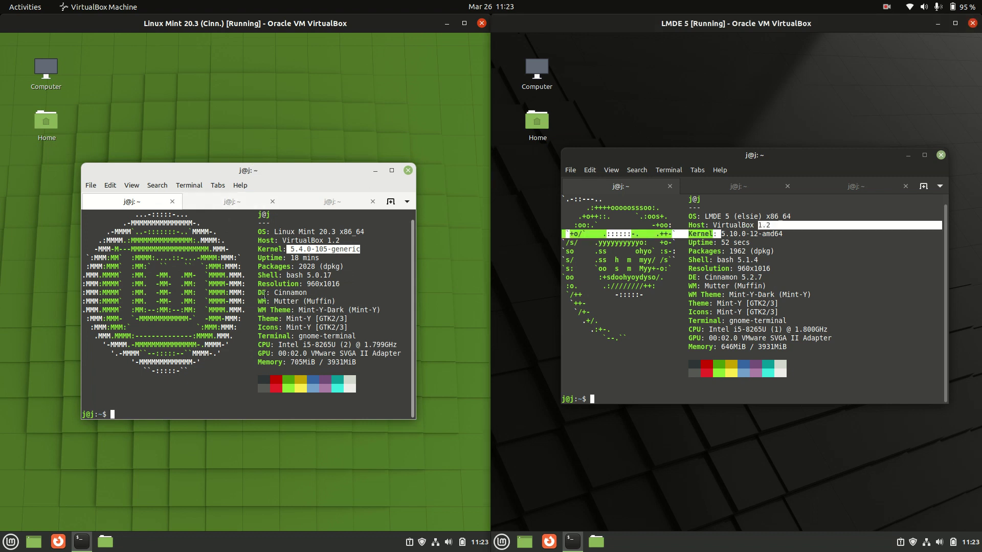
drag(264, 293, 319, 294)
drag(757, 278, 697, 278)
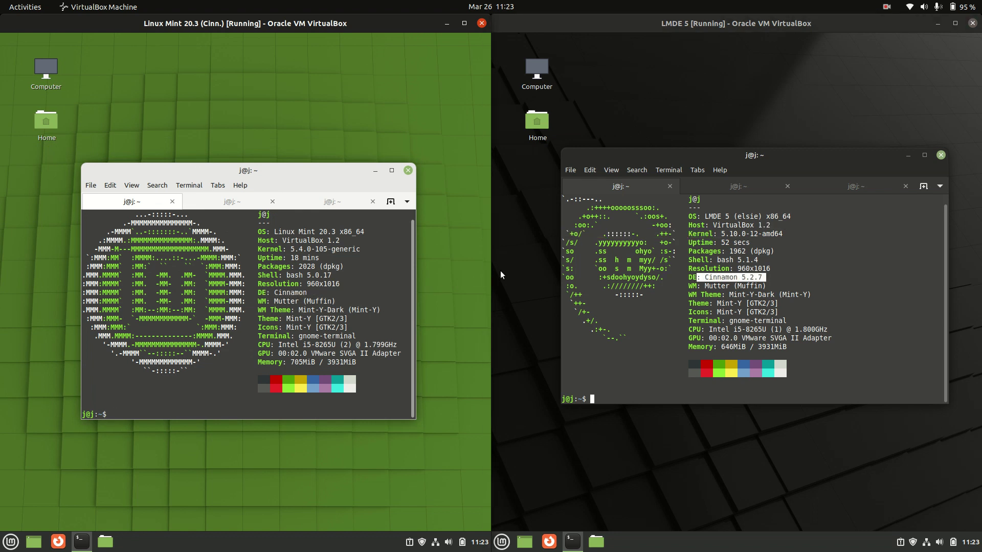
Step: Show htop in both terminals (Mint 106 tasks, LMDE 104) and tidy the windows
click(250, 203)
click(738, 187)
drag(306, 161, 313, 140)
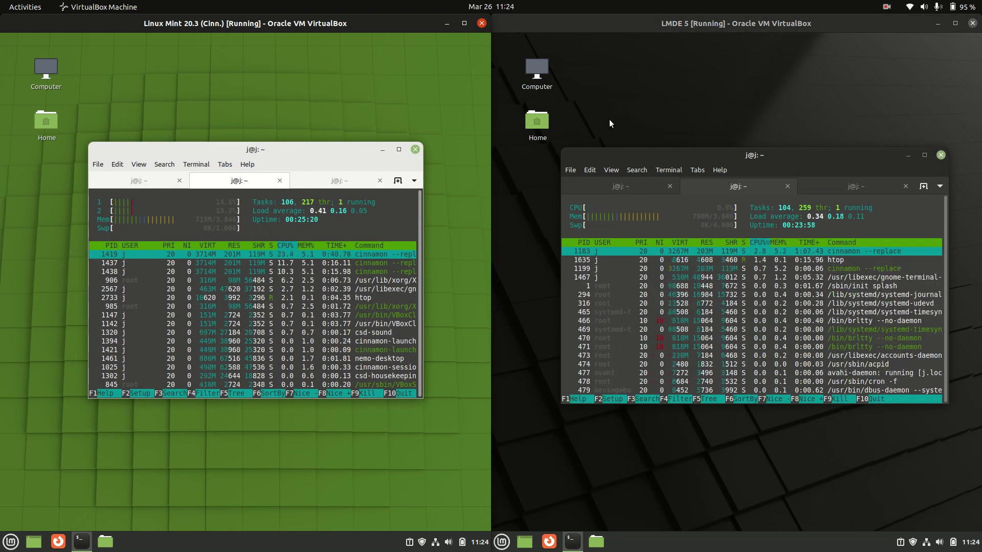
mouse_move(274, 149)
mouse_down()
mouse_move(278, 157)
mouse_move(277, 145)
mouse_move(263, 152)
mouse_up()
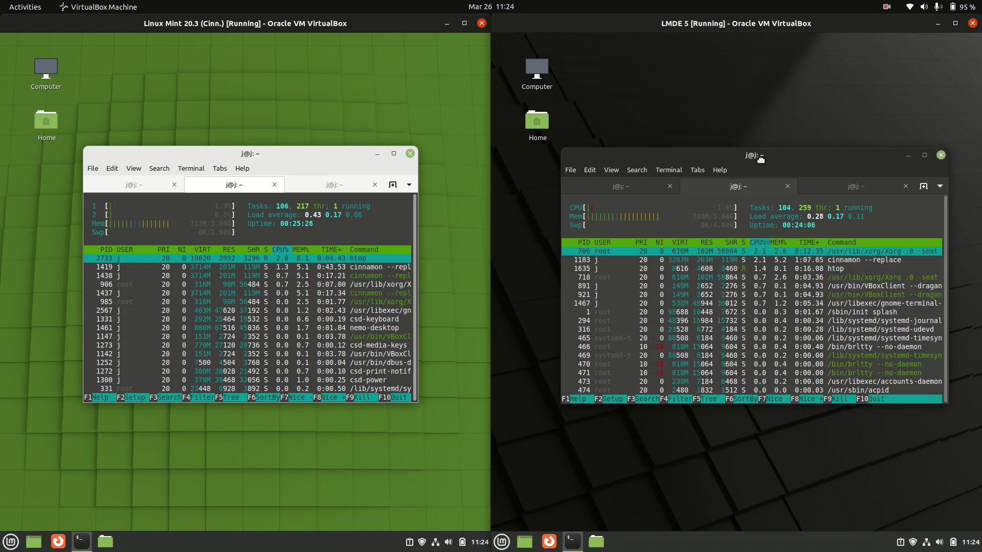
drag(753, 159, 758, 170)
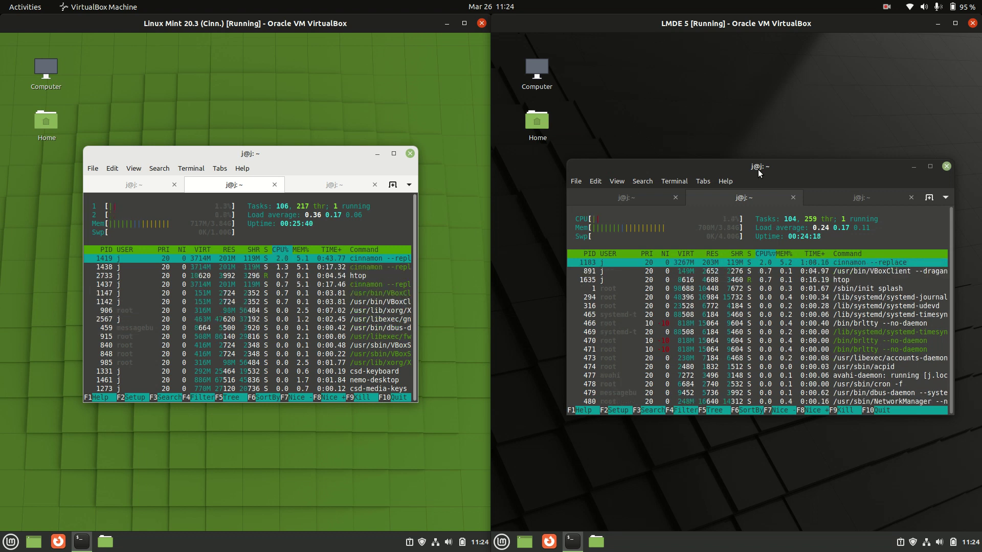
Step: Show both VMs' apt sources in nano and highlight focal in Mint's sources.list
click(304, 189)
click(871, 197)
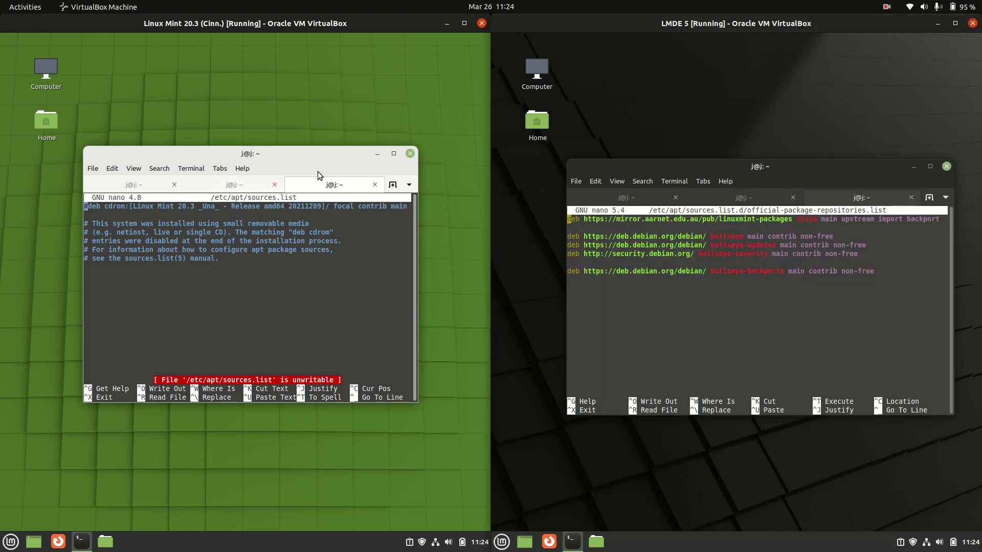
drag(318, 171, 320, 188)
double_click(353, 228)
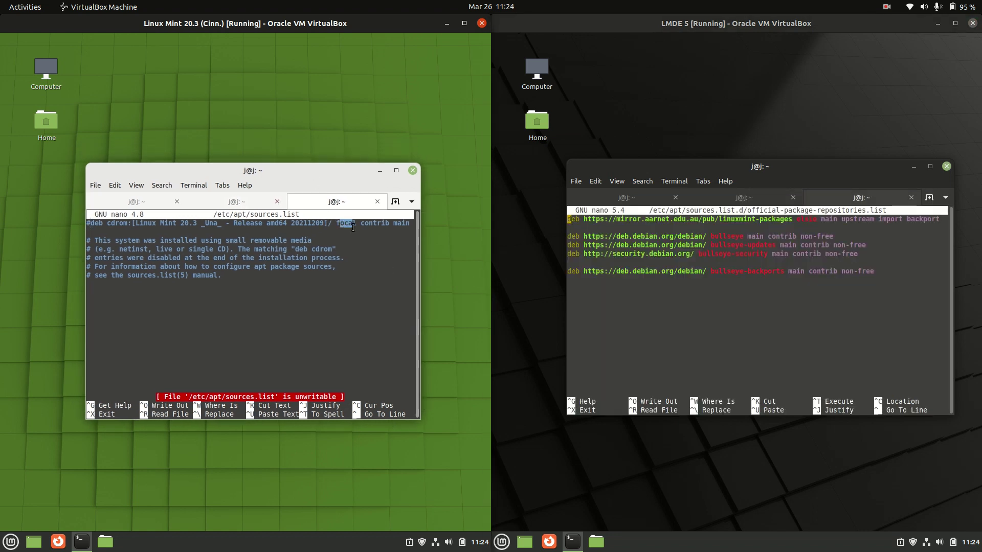
click(351, 223)
drag(333, 223, 356, 223)
Step: Highlight the elsie and bullseye release names in LMDE's repository list
drag(782, 173, 759, 179)
drag(773, 225, 797, 224)
mouse_move(688, 242)
mouse_down()
mouse_move(721, 242)
mouse_move(688, 242)
mouse_up()
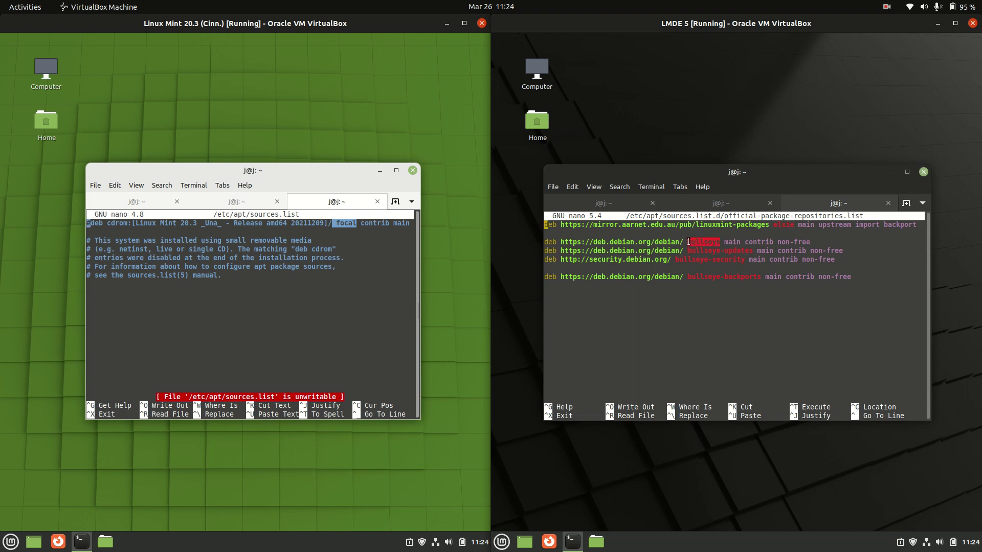